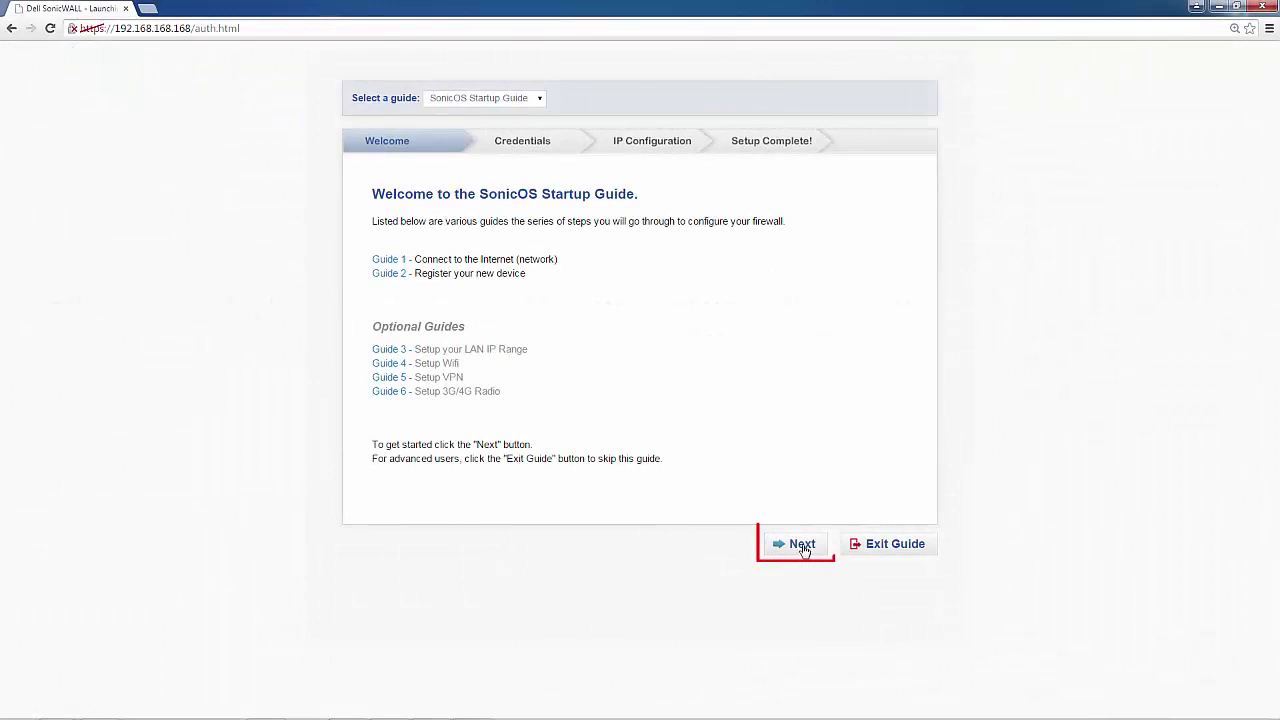
Replace the default admin password with a new confirmed password and proceed to IP Configuration.
{"action": "left_click", "coordinate": [803, 546]}
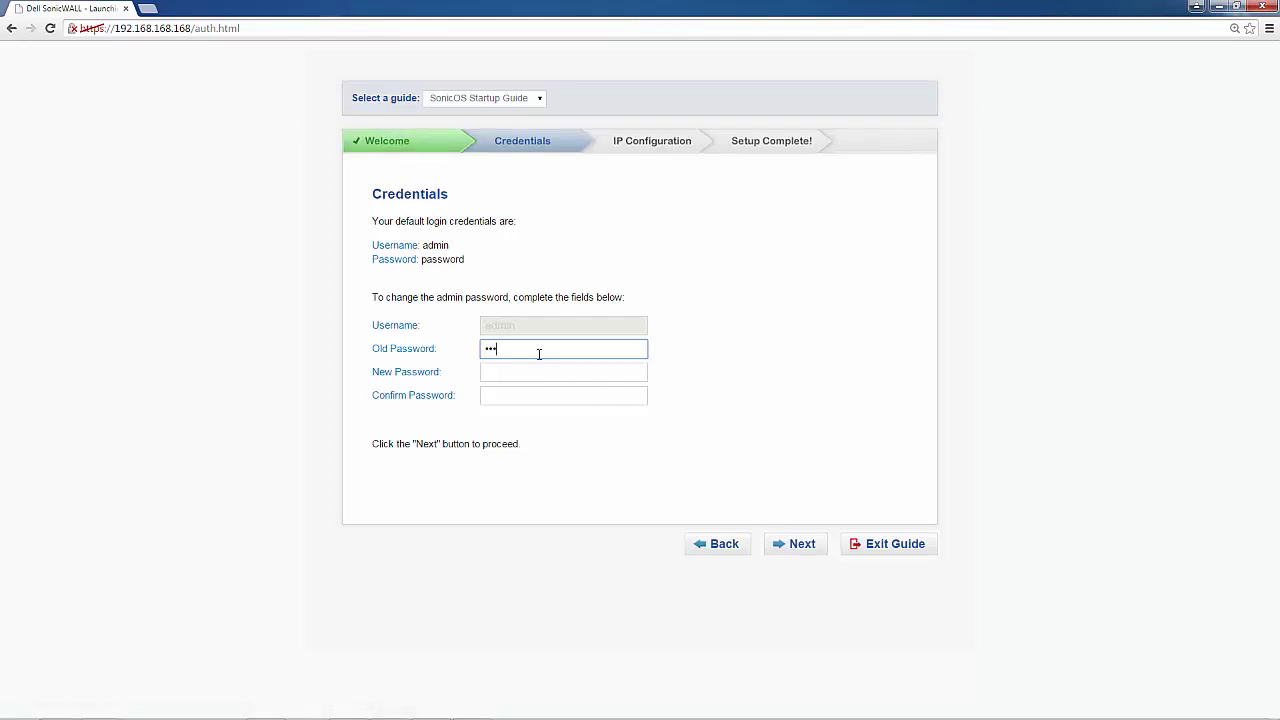
{"action": "key", "text": "Tab"}
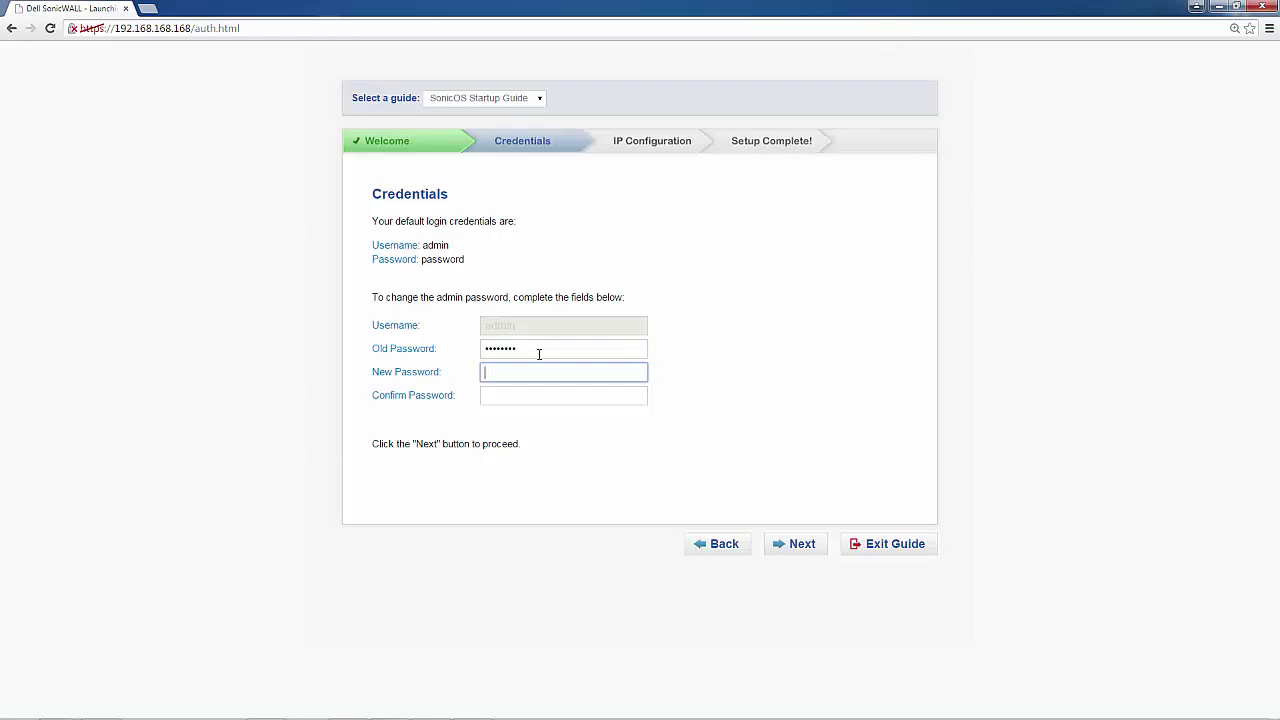
{"action": "type", "text": "password"}
{"action": "key", "text": "Tab"}
{"action": "type", "text": "p"}
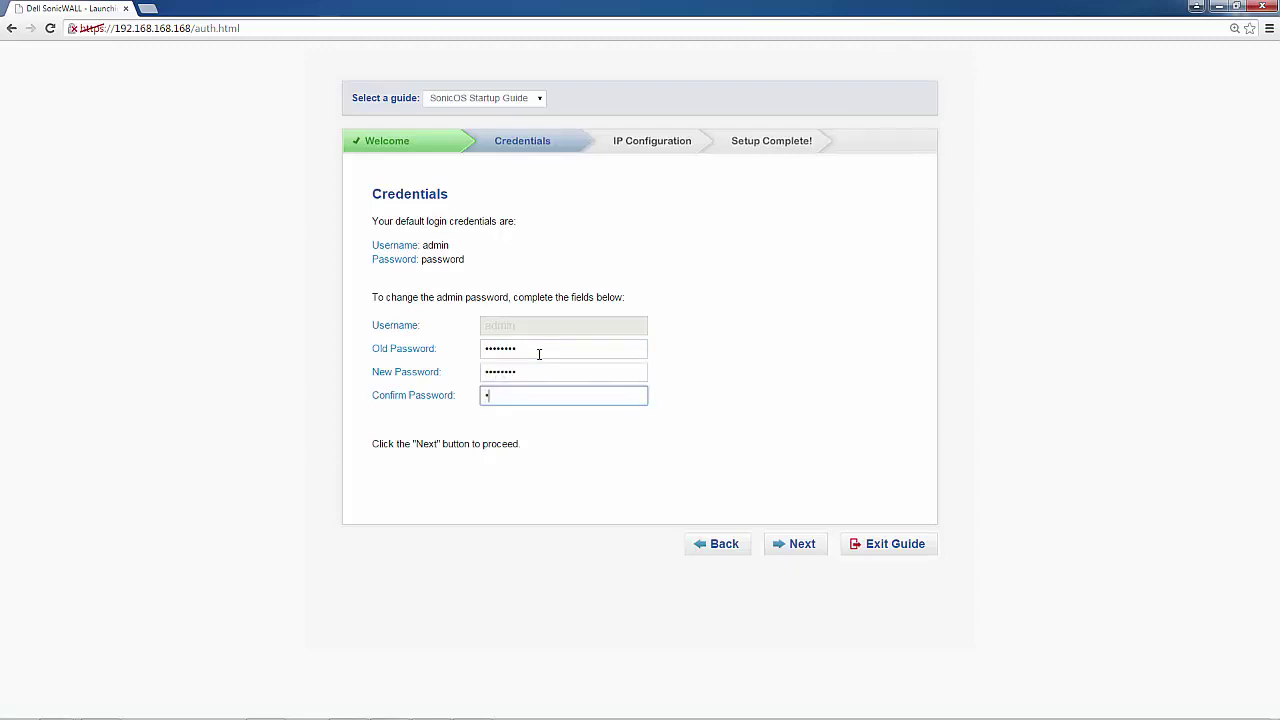
{"action": "type", "text": "assword"}
{"action": "left_click", "coordinate": [798, 546]}
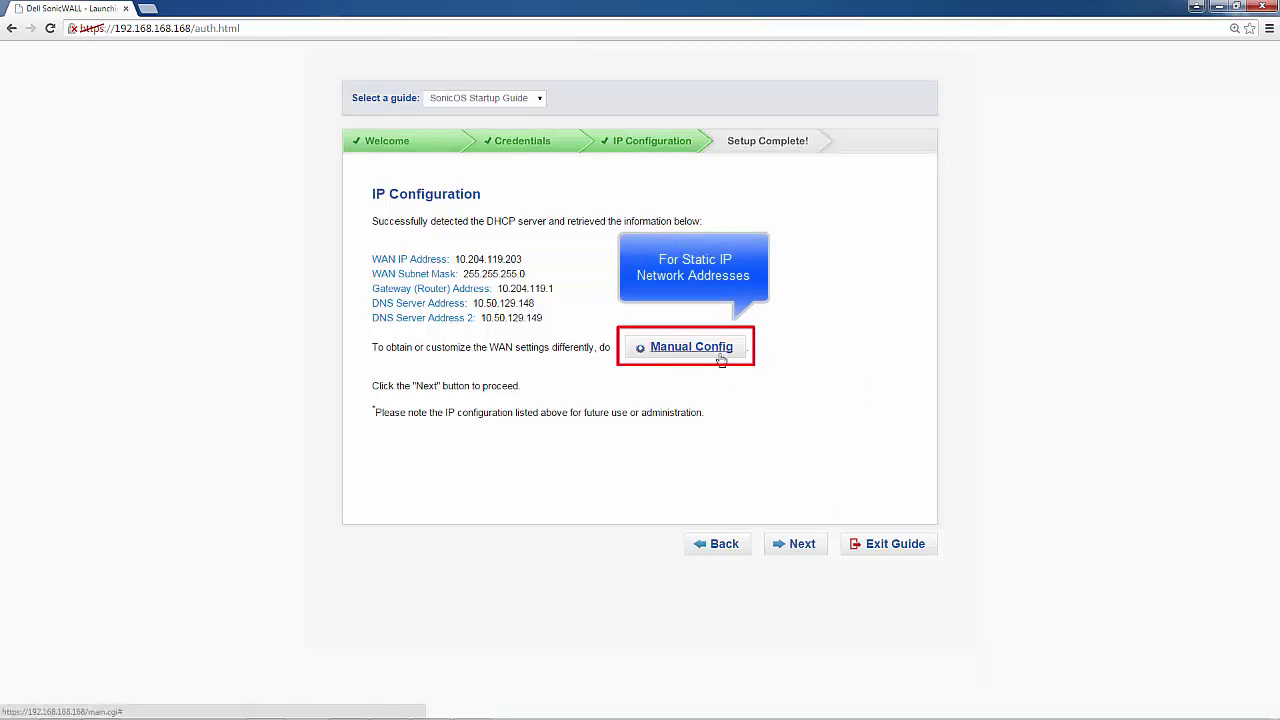
Accept the DHCP-detected WAN address 10.204.119.203 and continue to Setup Complete.
{"action": "left_click", "coordinate": [806, 548]}
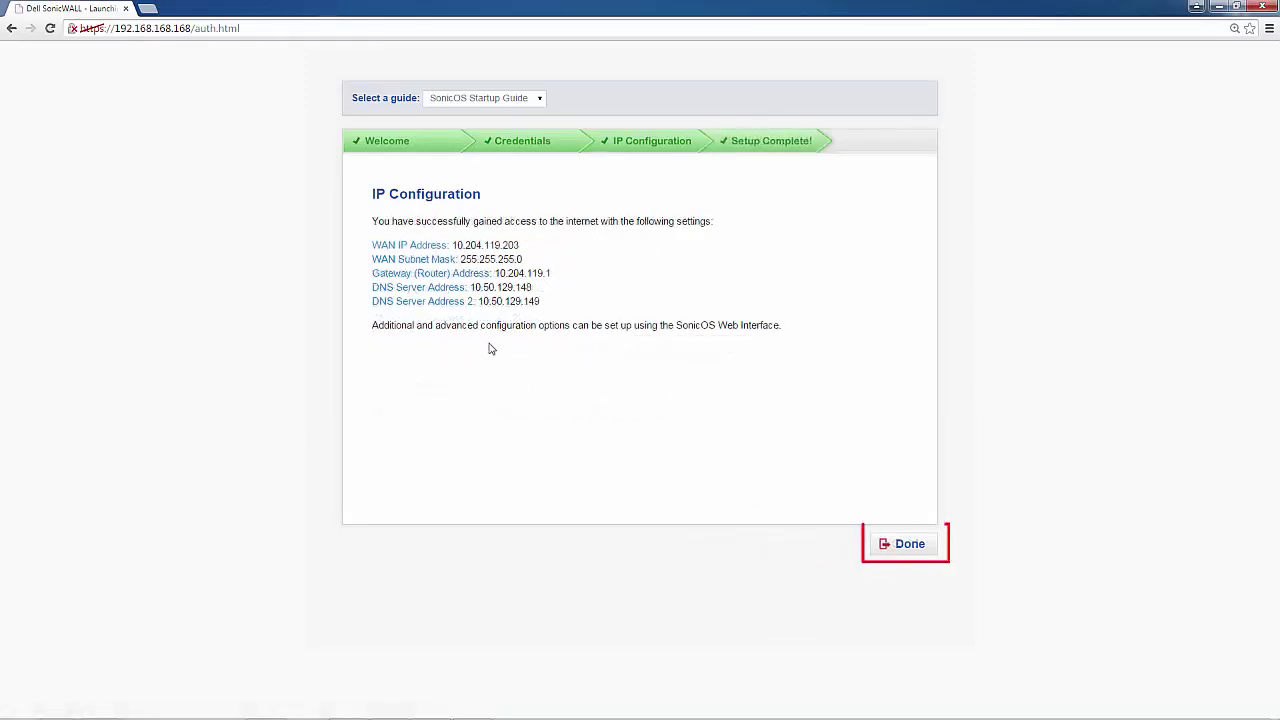
Finish the startup guide and log in as admin with the account password.
{"action": "left_click", "coordinate": [912, 545]}
{"action": "type", "text": "ad"}
{"action": "type", "text": "mi"}
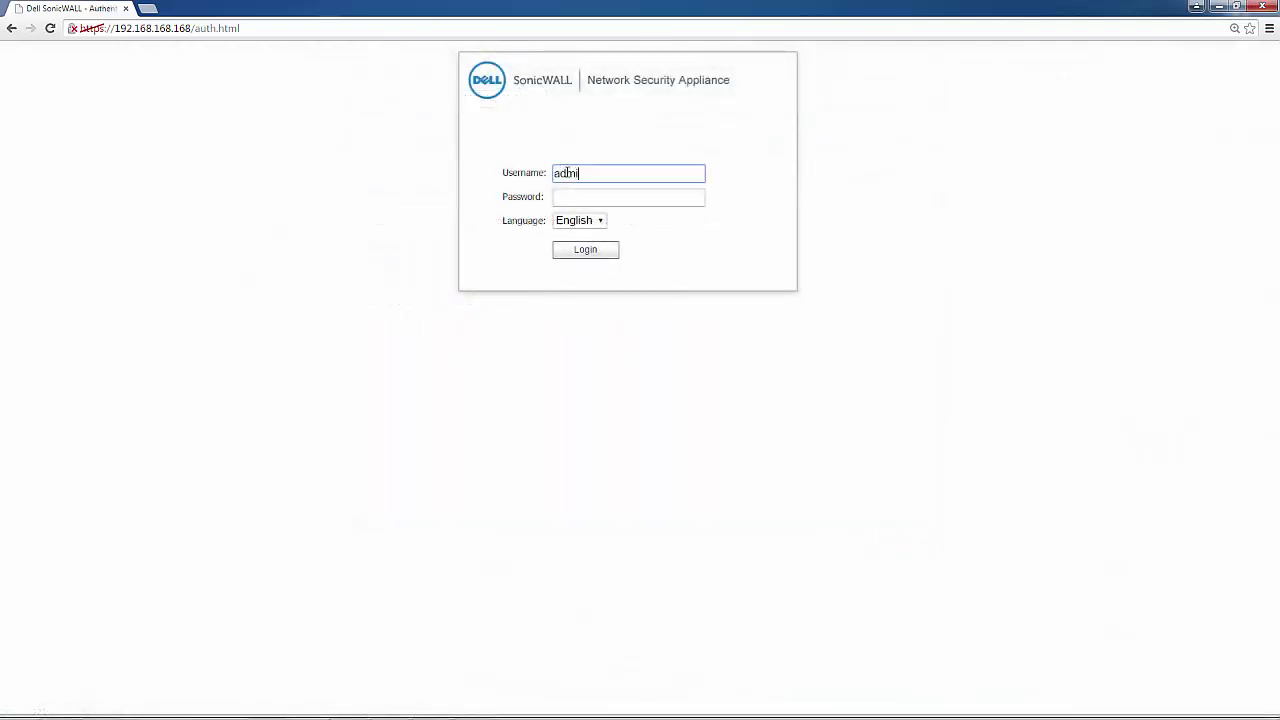
{"action": "type", "text": "n"}
{"action": "key", "text": "Tab"}
{"action": "type", "text": "pass"}
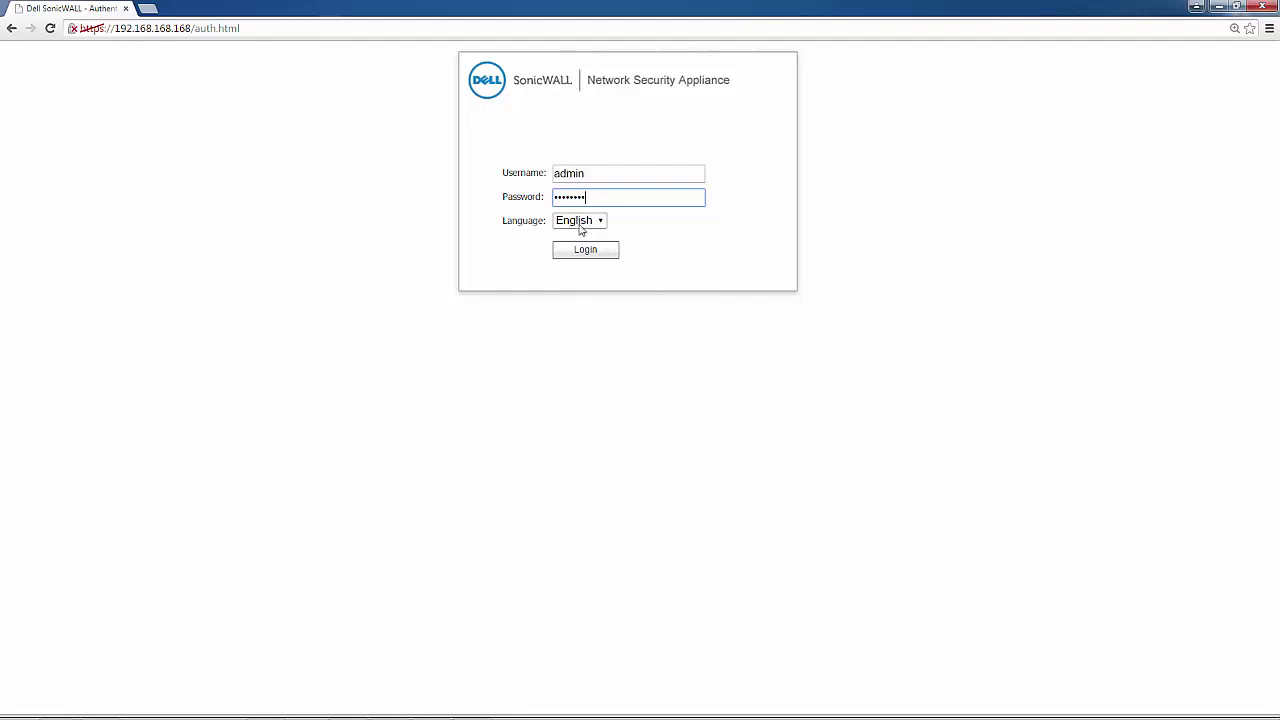
{"action": "left_click", "coordinate": [589, 254]}
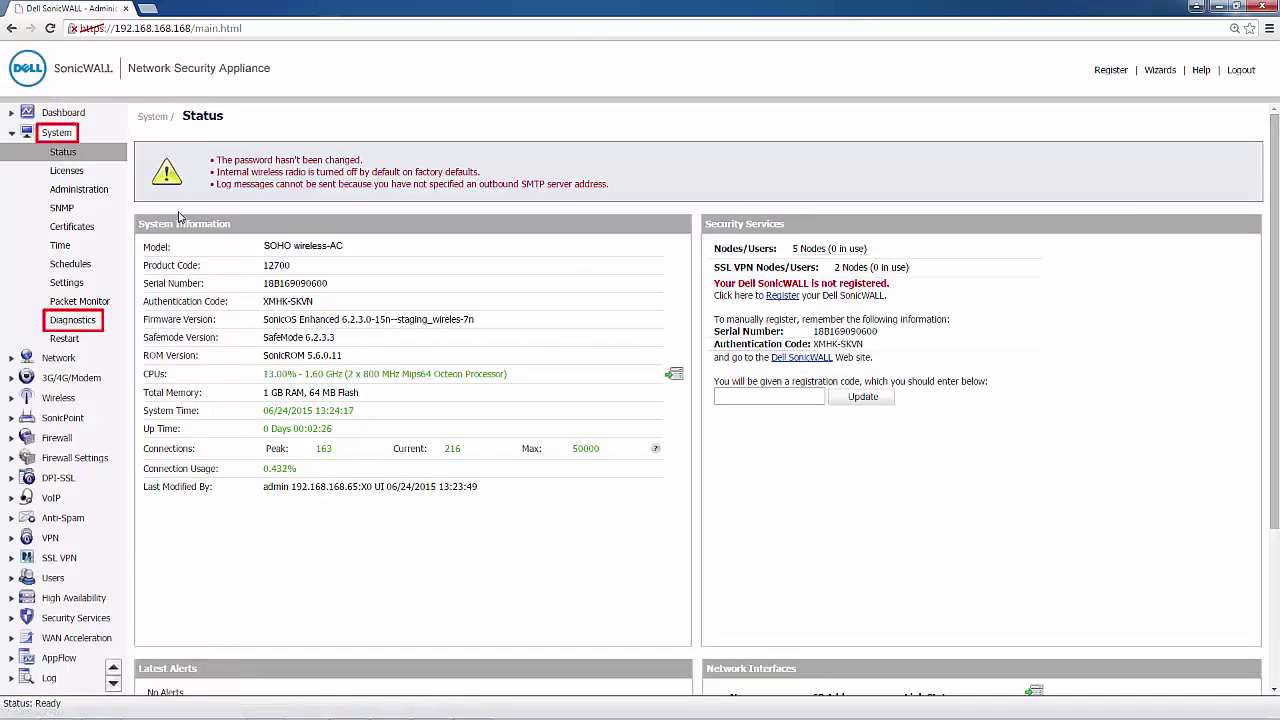
In System Diagnostics, test Default Gateway, DNS Servers 1 and 2, My SonicWALL and License Manager.
{"action": "left_click", "coordinate": [72, 320]}
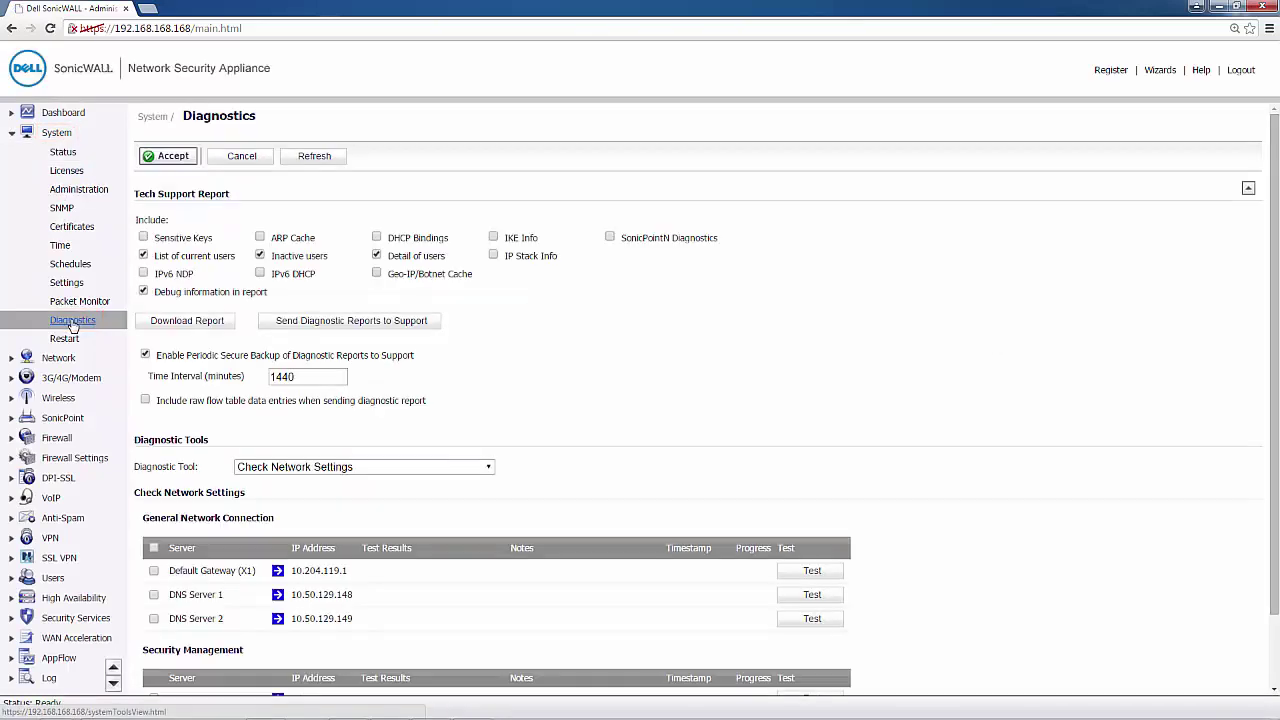
{"action": "scroll", "coordinate": [575, 435], "scroll_direction": "down", "scroll_amount": 1}
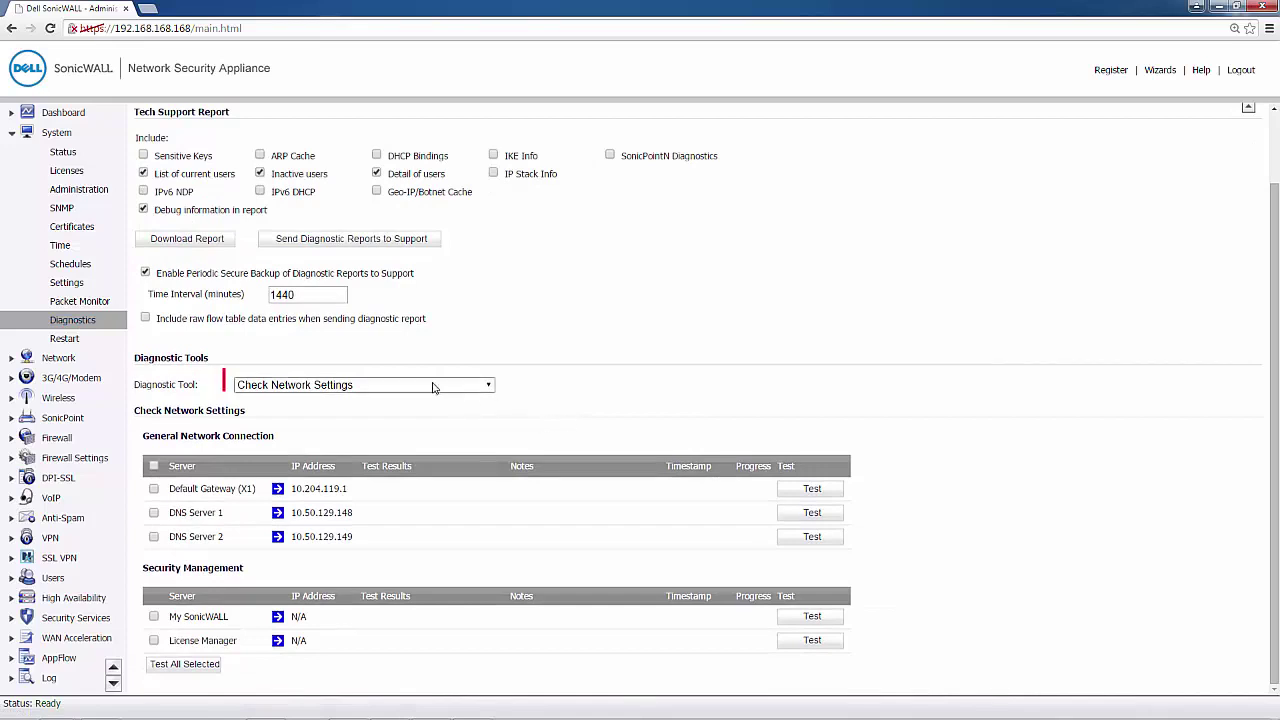
{"action": "left_click", "coordinate": [154, 489]}
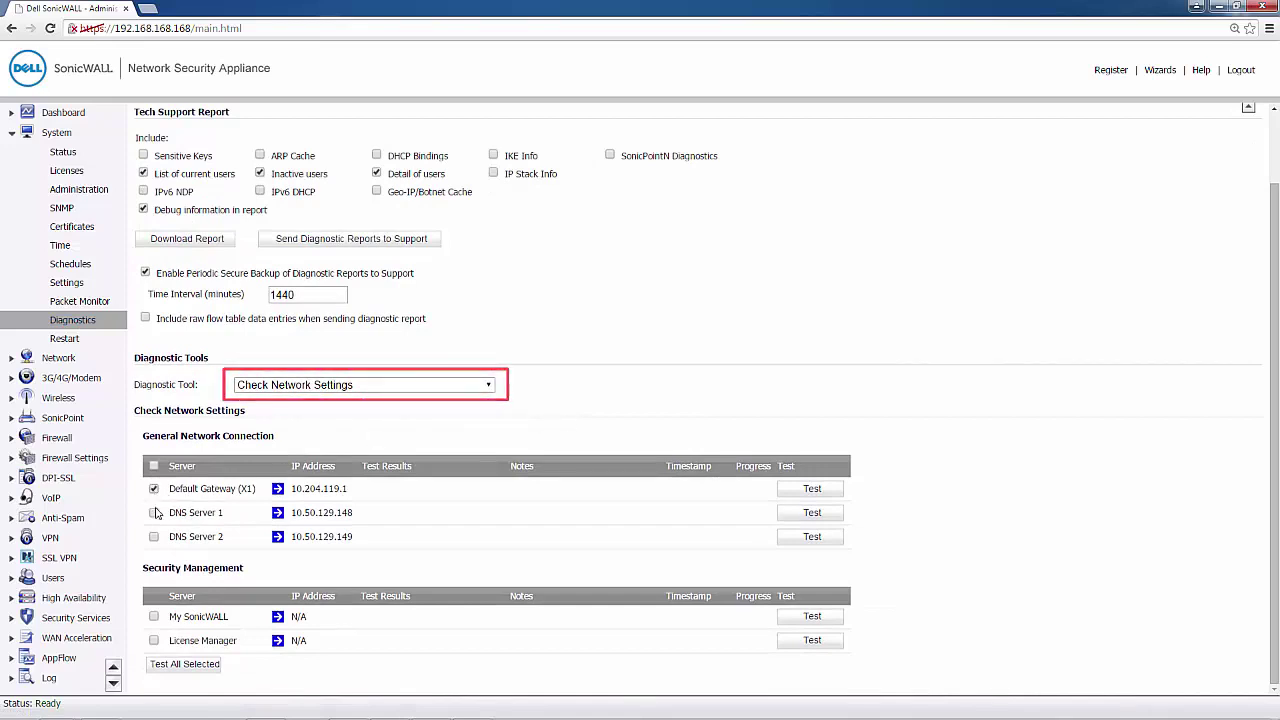
{"action": "left_click", "coordinate": [154, 512]}
{"action": "left_click", "coordinate": [154, 536]}
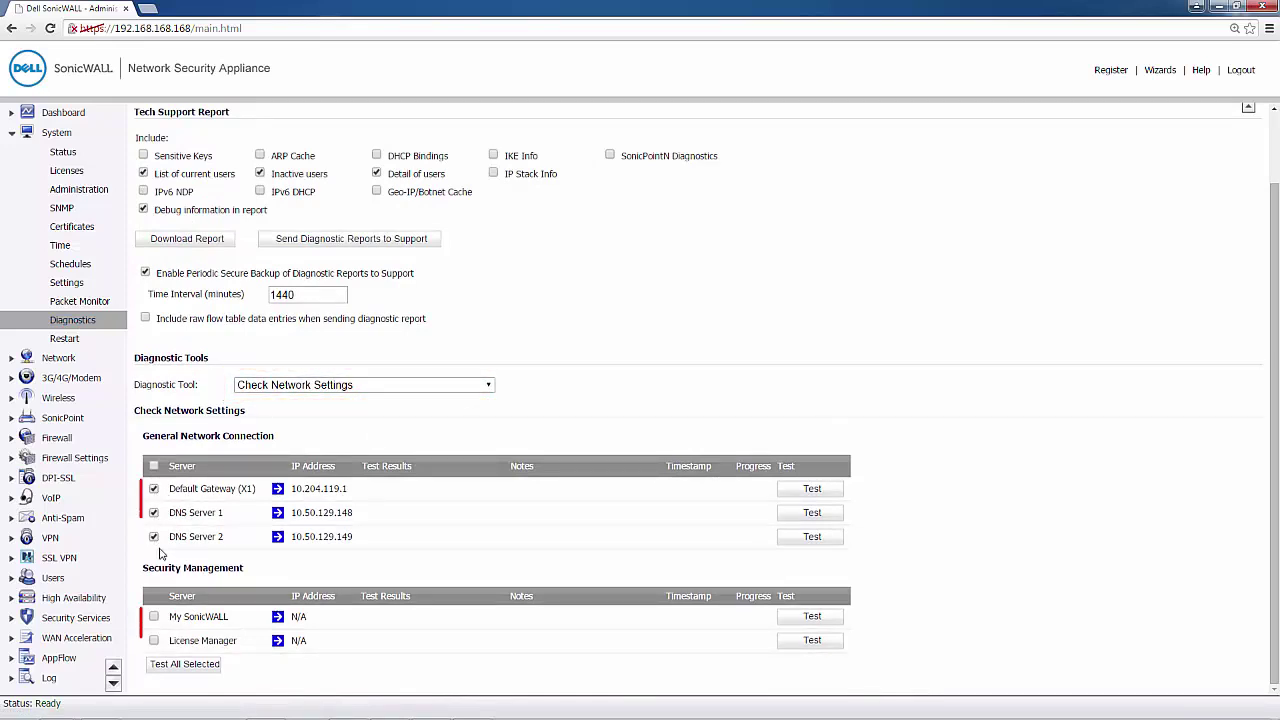
{"action": "left_click", "coordinate": [154, 616]}
{"action": "left_click", "coordinate": [154, 640]}
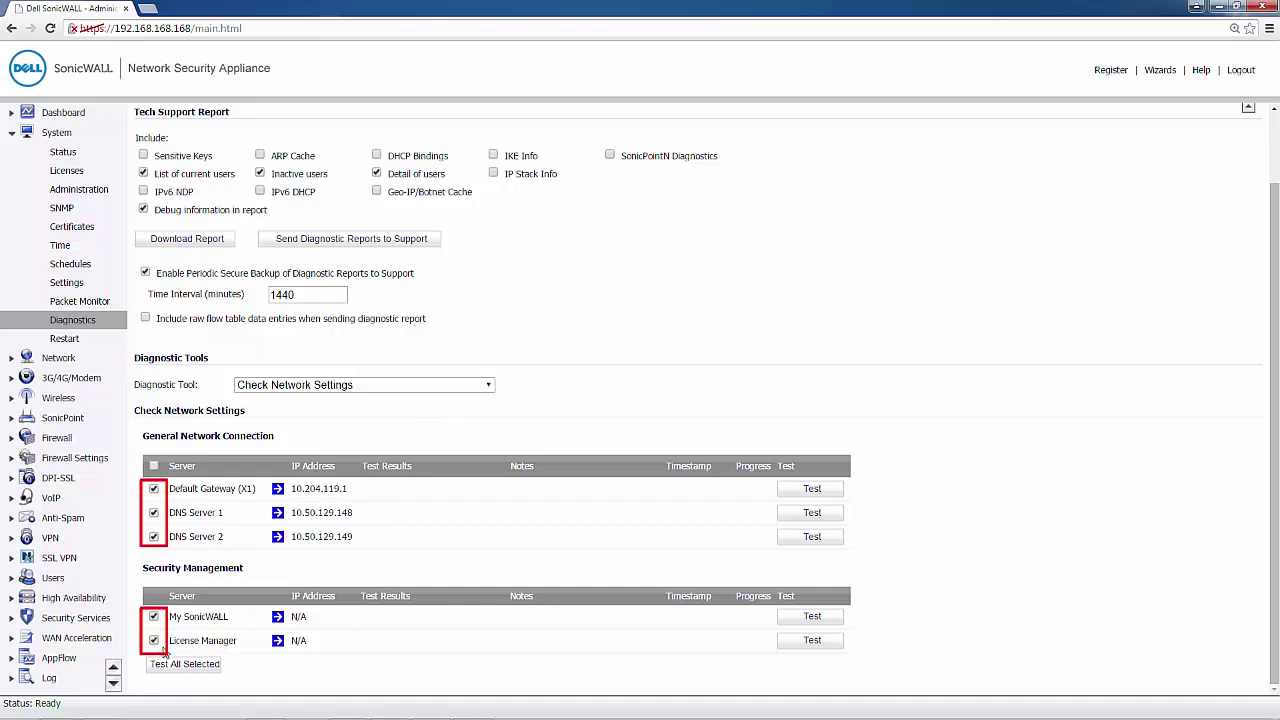
{"action": "left_click", "coordinate": [191, 668]}
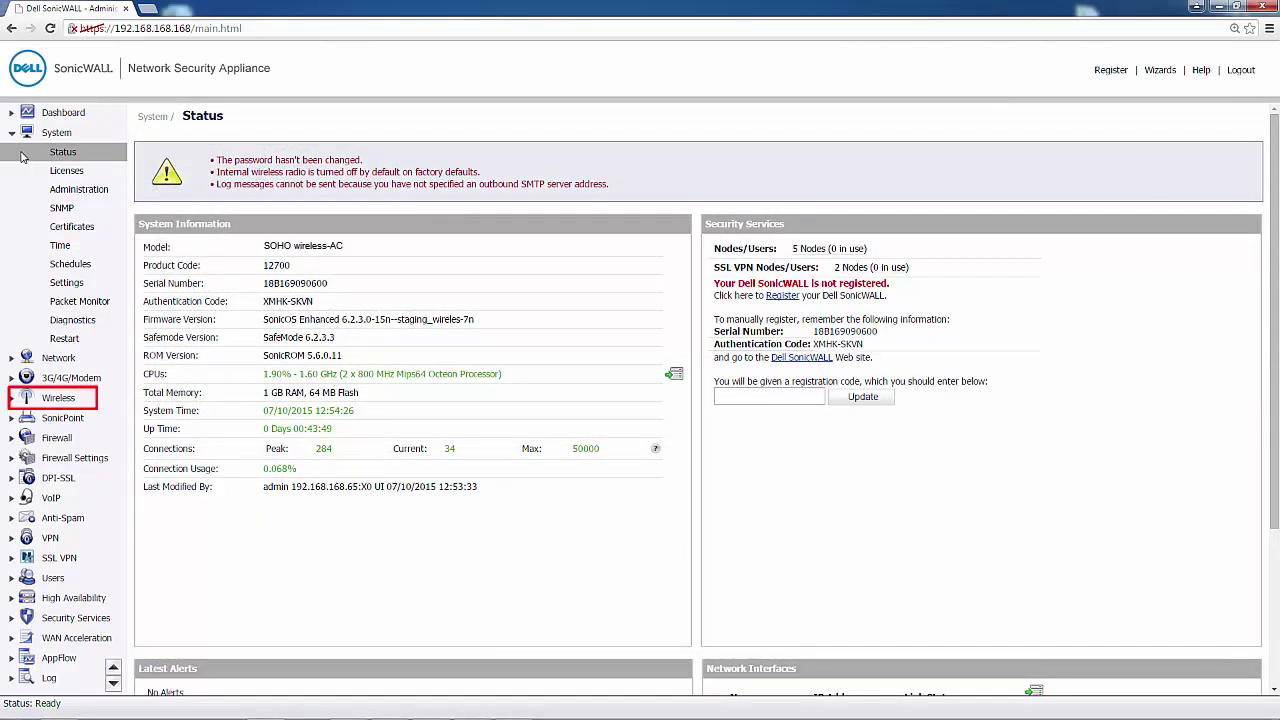
Start the Wireless Guide from Wizards and keep Static IP assignment at 172.16.31.1.
{"action": "left_click", "coordinate": [58, 397]}
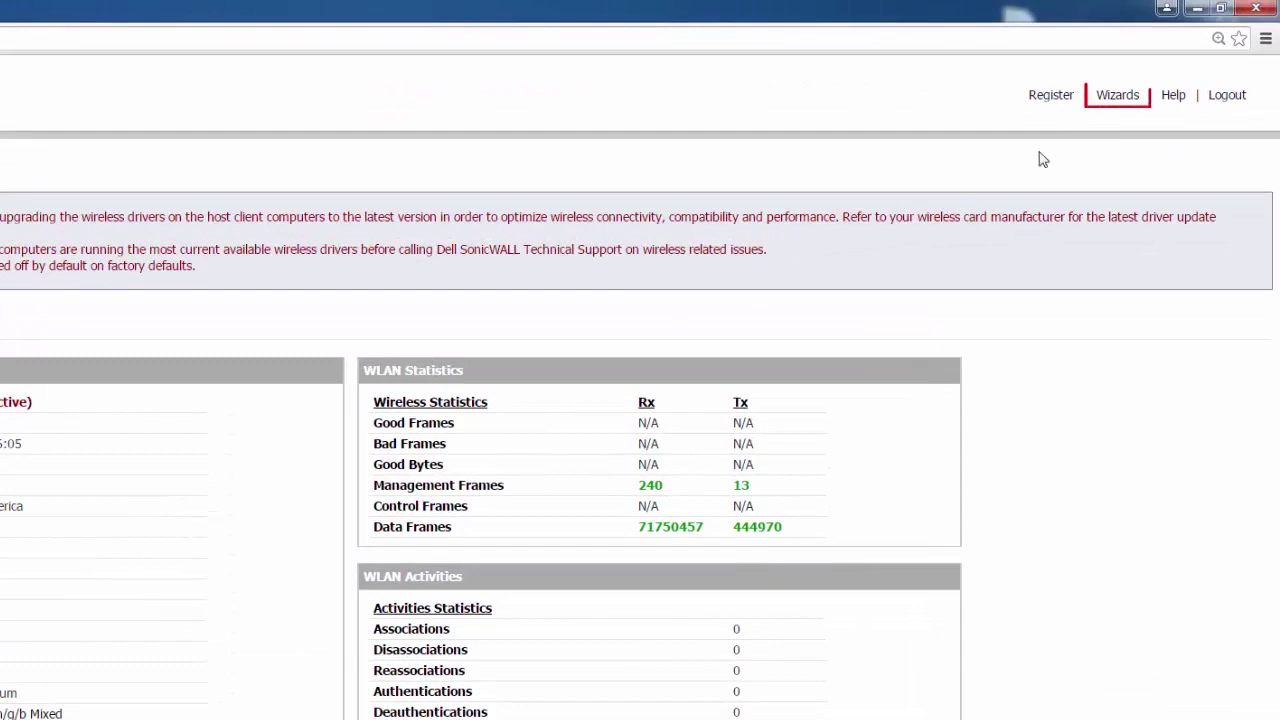
{"action": "left_click", "coordinate": [1117, 105]}
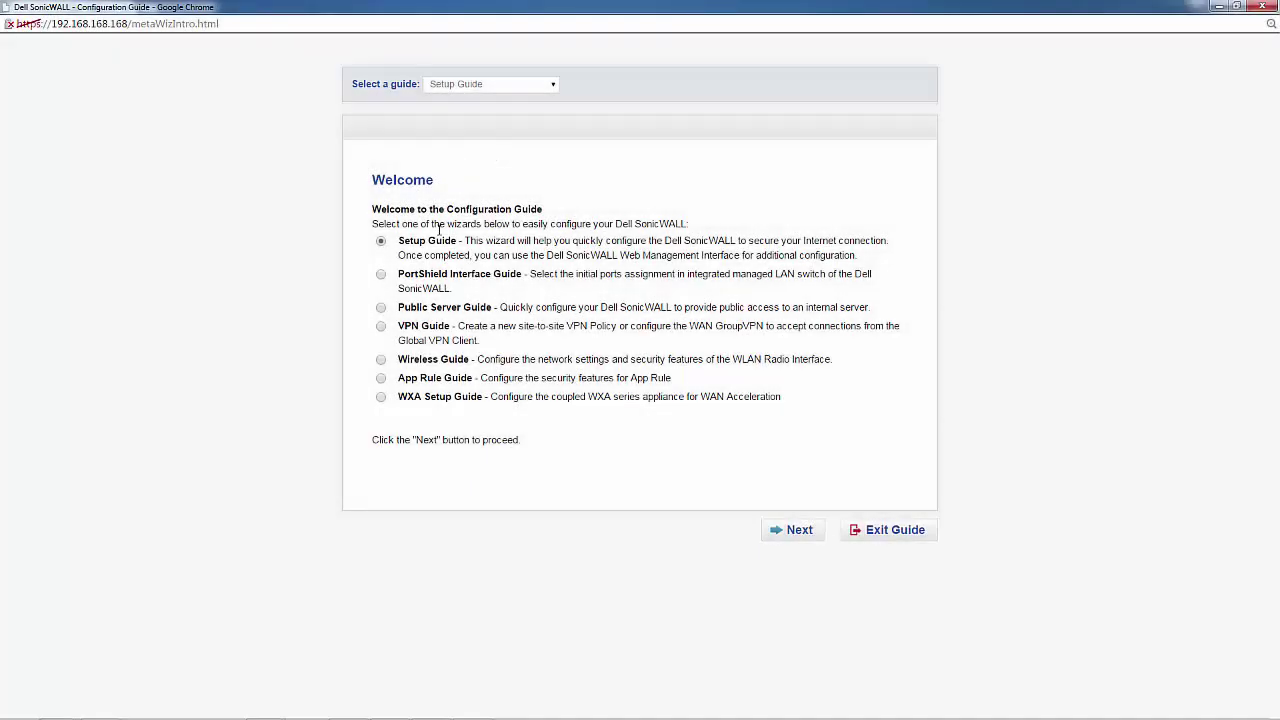
{"action": "left_click", "coordinate": [381, 360]}
{"action": "left_click", "coordinate": [790, 531]}
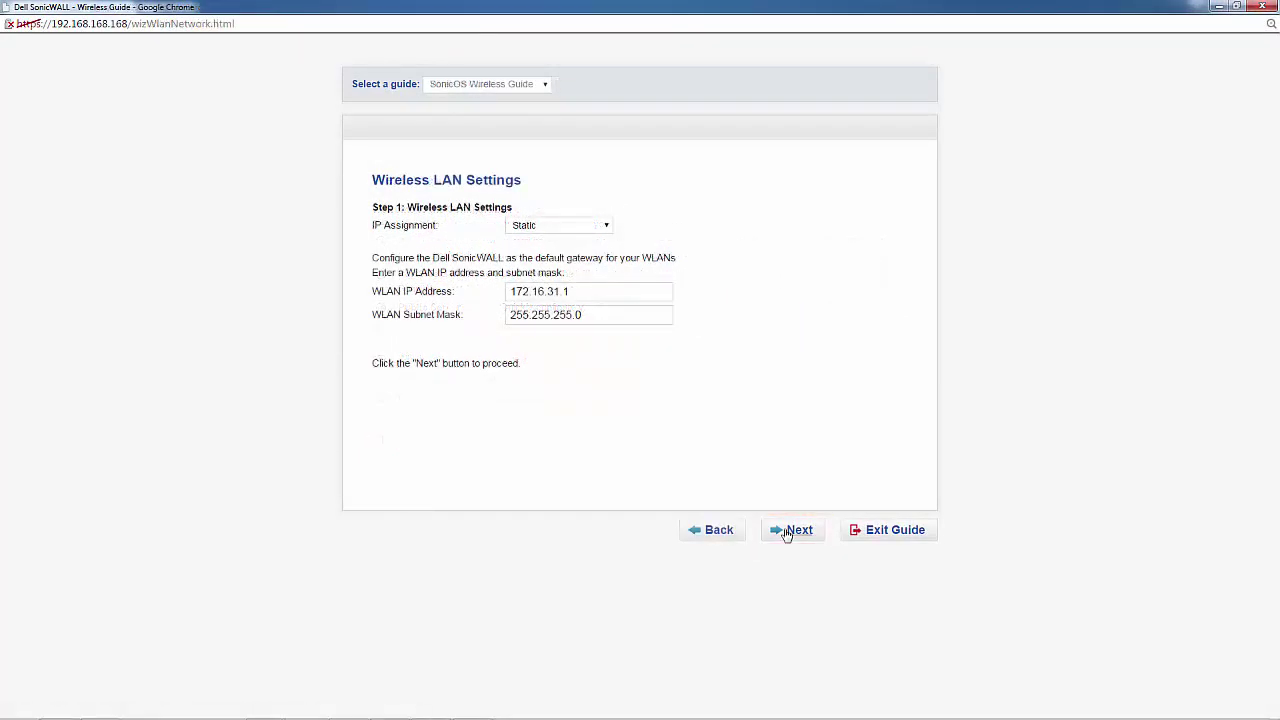
{"action": "left_click", "coordinate": [611, 228]}
{"action": "left_click", "coordinate": [540, 240]}
Replace the SSID 'sonicwall' with 'tzwirelessdemo' in WLAN Radio Settings.
{"action": "left_click", "coordinate": [797, 535]}
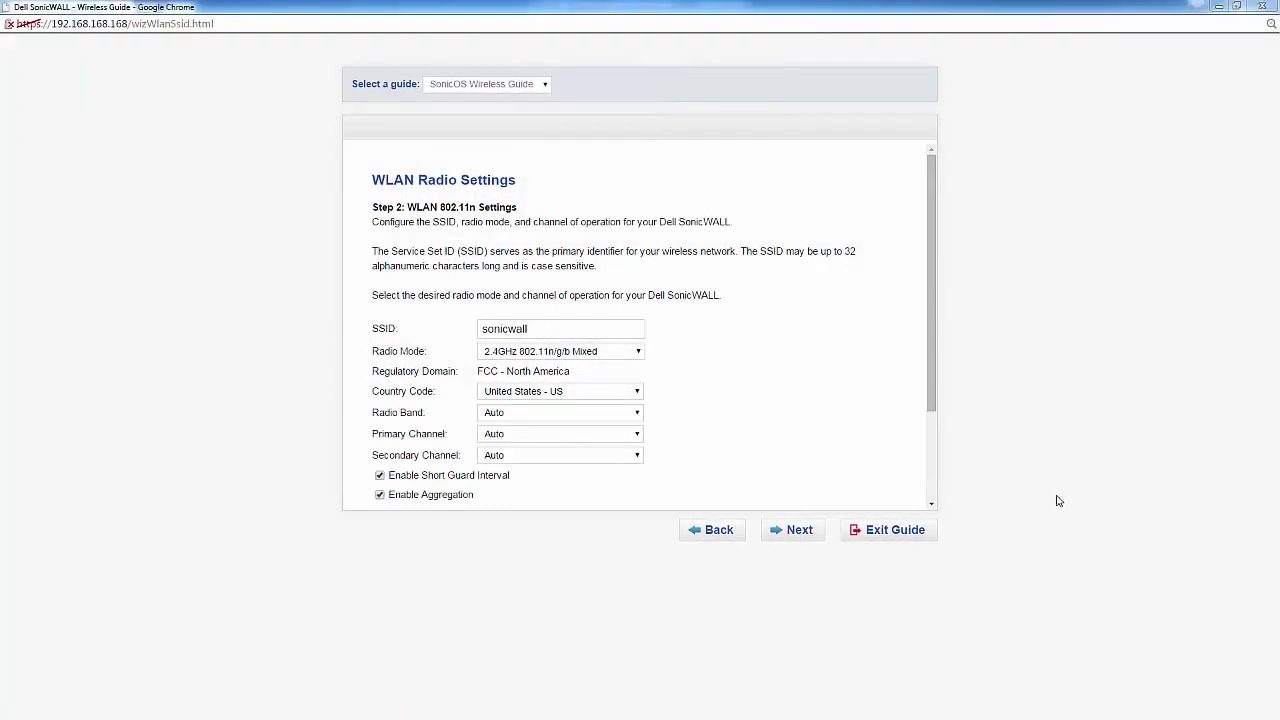
{"action": "left_click", "coordinate": [614, 329]}
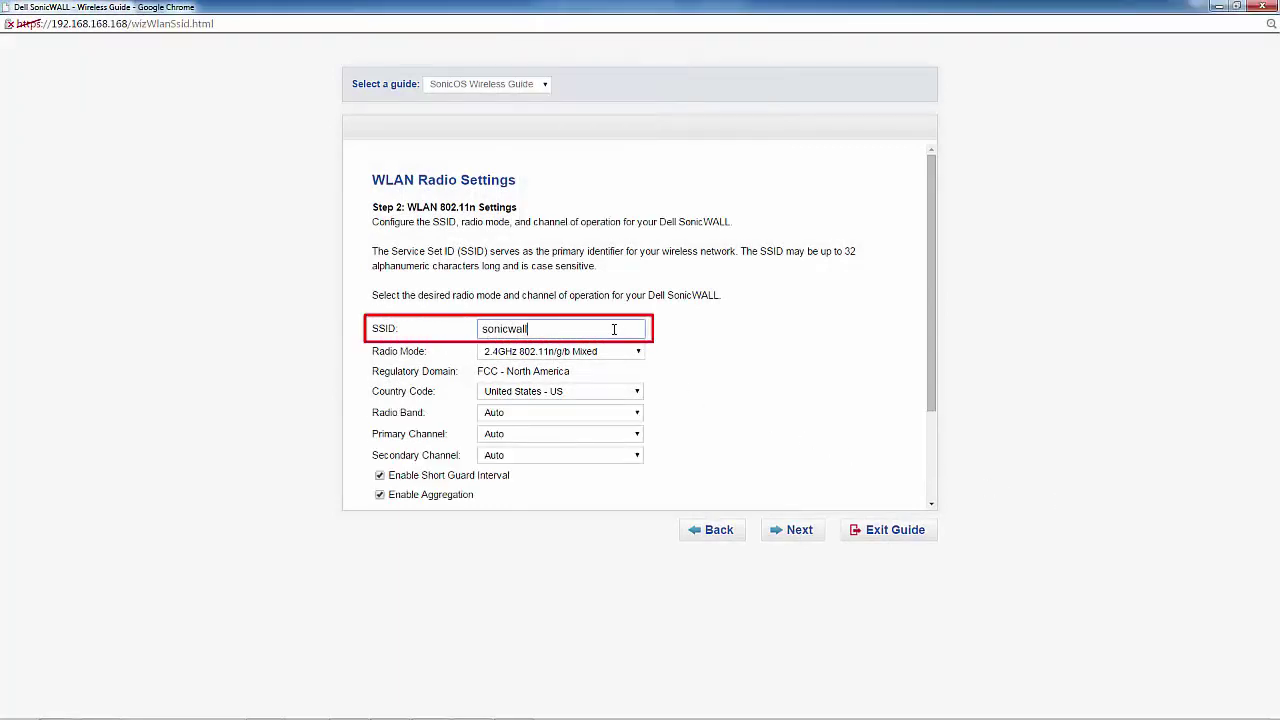
{"action": "left_click_drag", "start_coordinate": [549, 333], "coordinate": [430, 330]}
{"action": "key", "text": "BackSpace"}
{"action": "type", "text": "Tzwirelessdemo"}
Keep the radio mode at 2.4GHz 802.11n/g/b Mixed.
{"action": "left_click", "coordinate": [635, 352]}
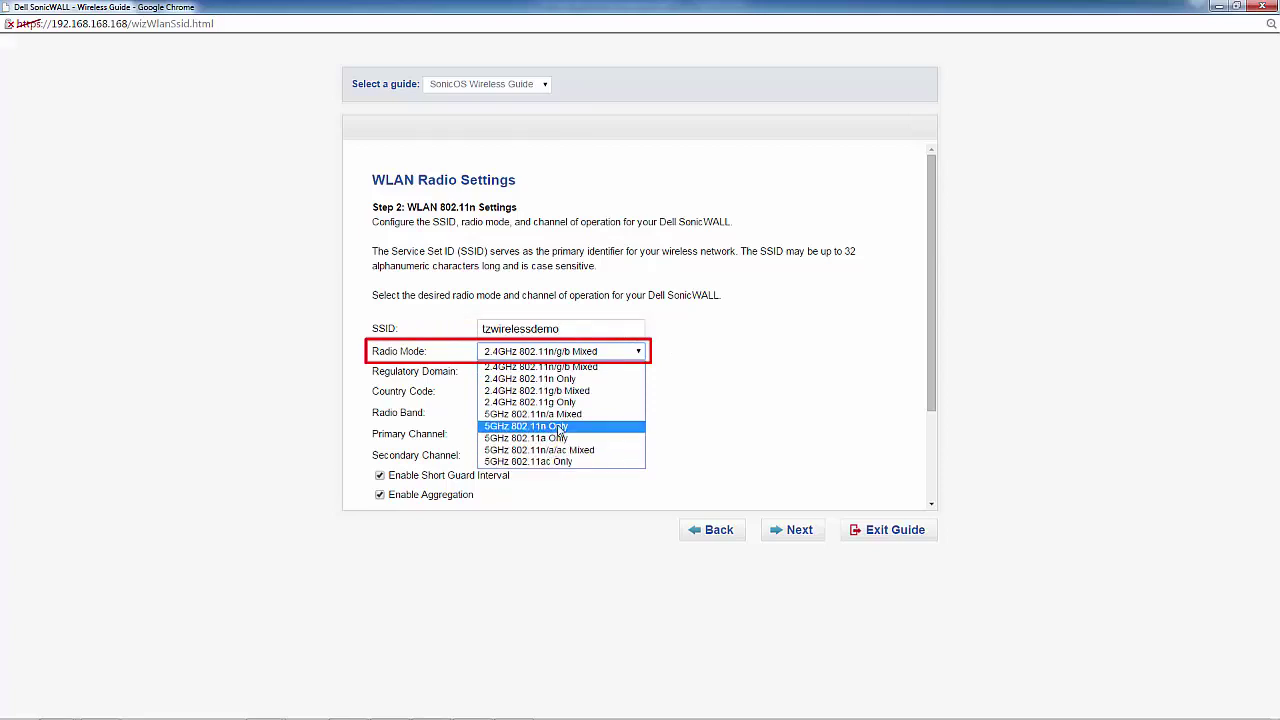
{"action": "left_click", "coordinate": [565, 367]}
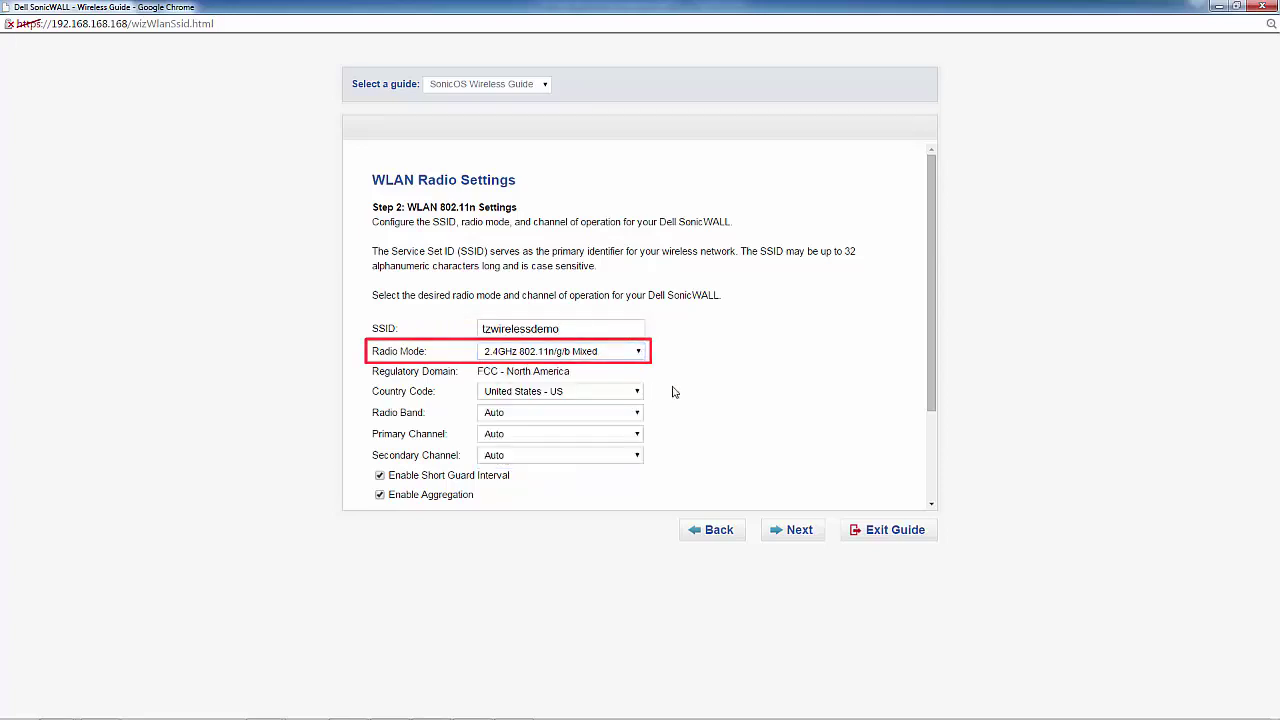
{"action": "left_click_drag", "start_coordinate": [930, 375], "coordinate": [890, 472]}
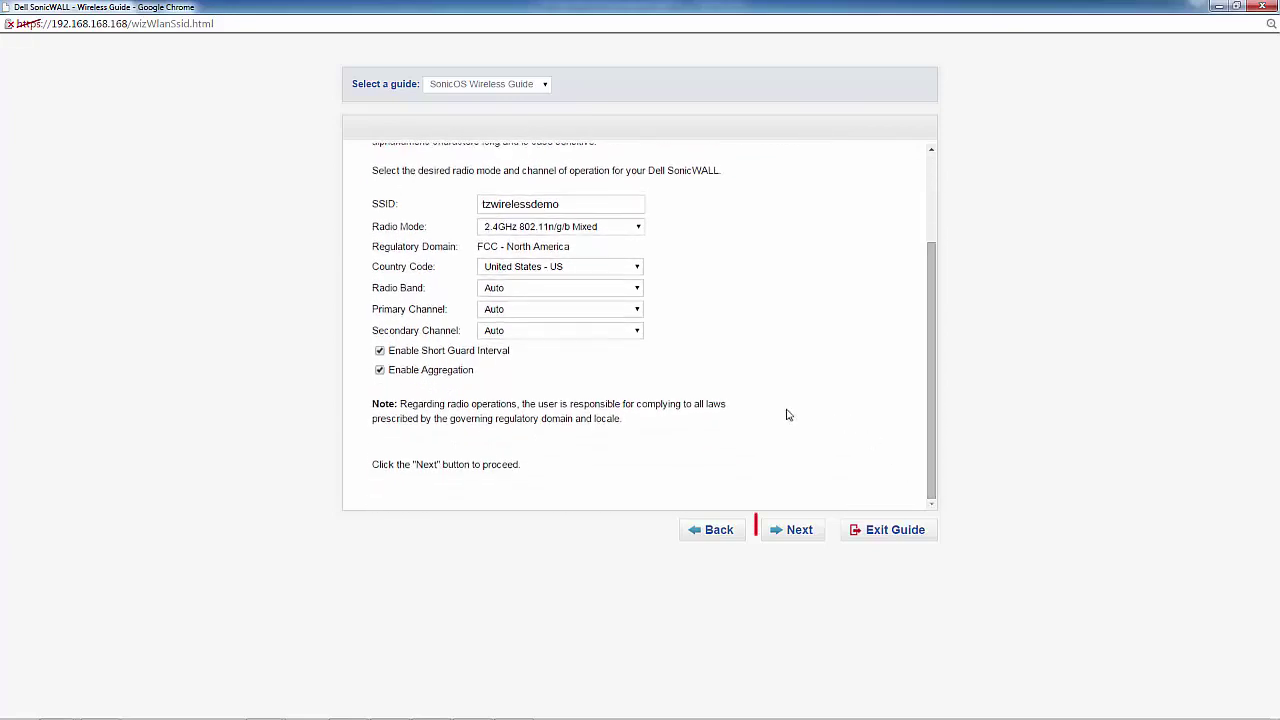
Keep WPA/WPA2 mode with WPA - PSK authentication and edit the pre-shared passphrase.
{"action": "left_click", "coordinate": [774, 533]}
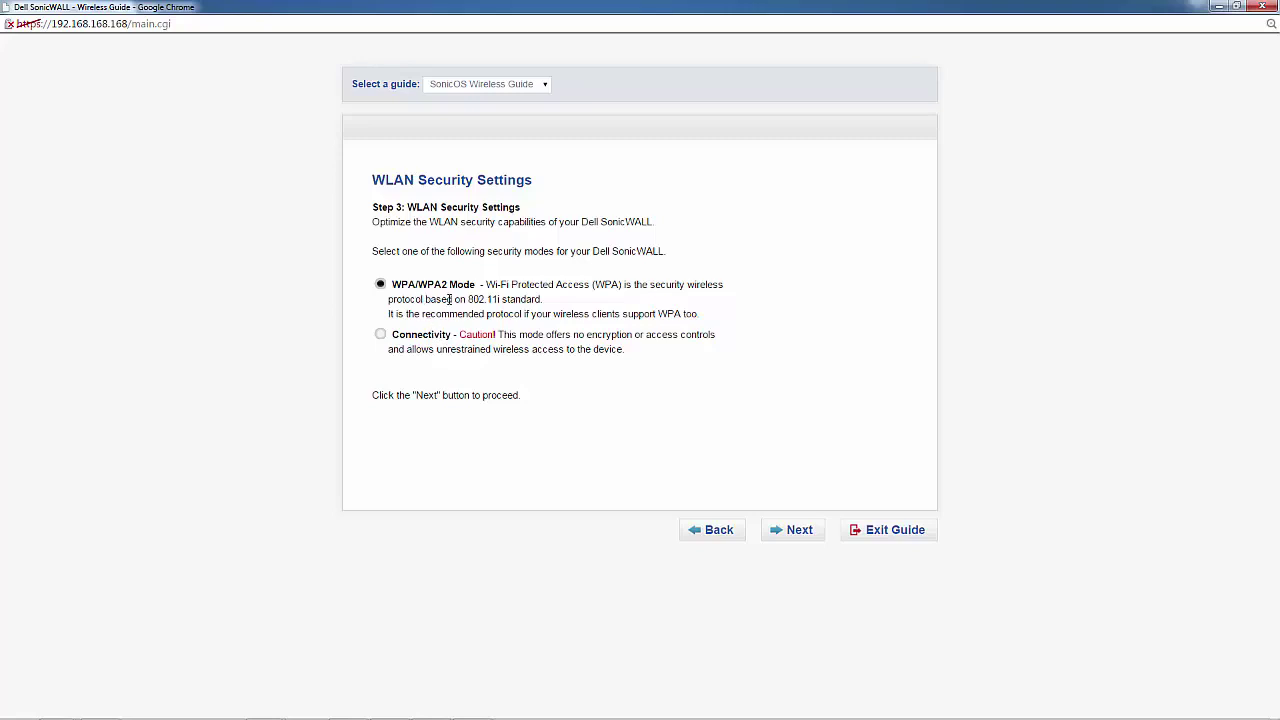
{"action": "left_click", "coordinate": [800, 535]}
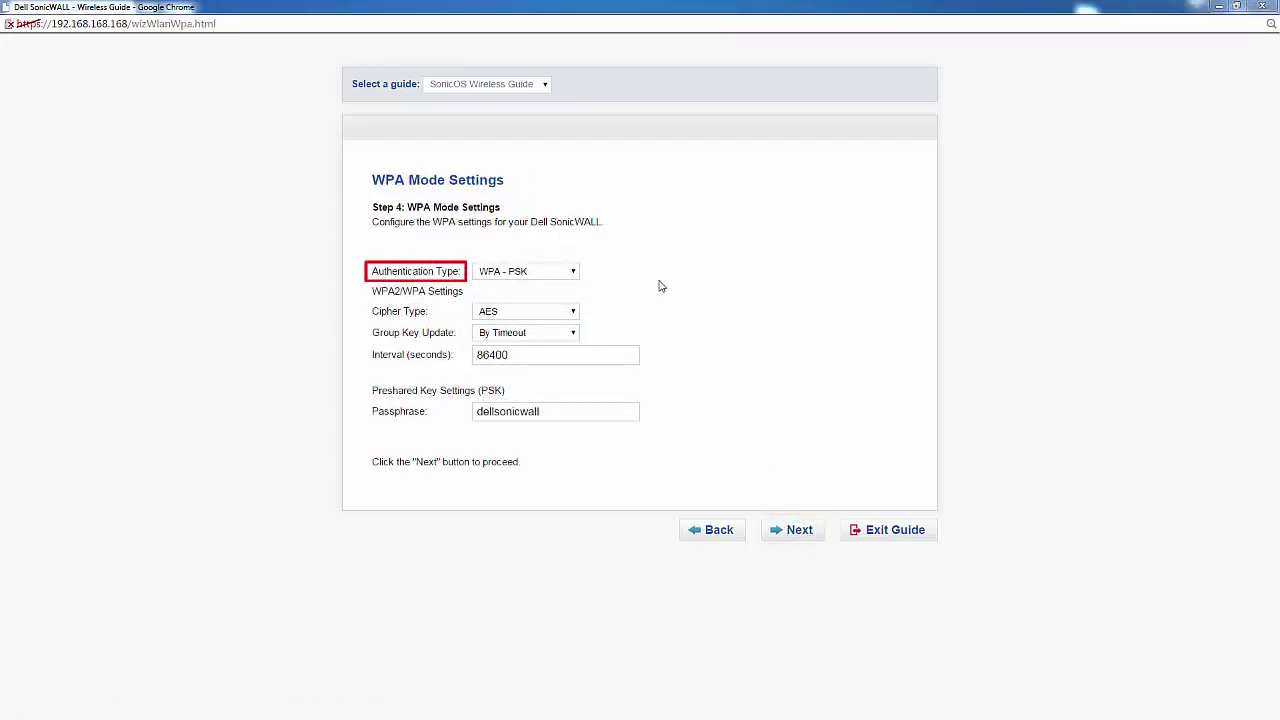
{"action": "left_click", "coordinate": [574, 279]}
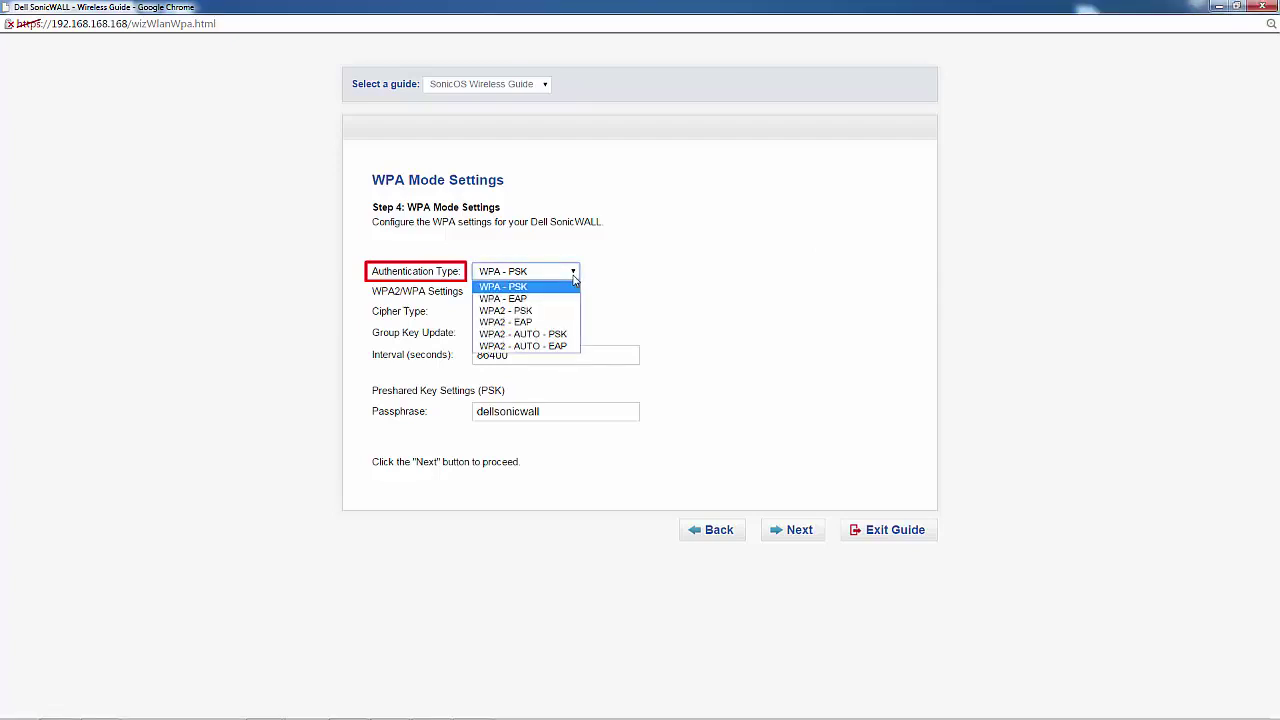
{"action": "left_click", "coordinate": [574, 279]}
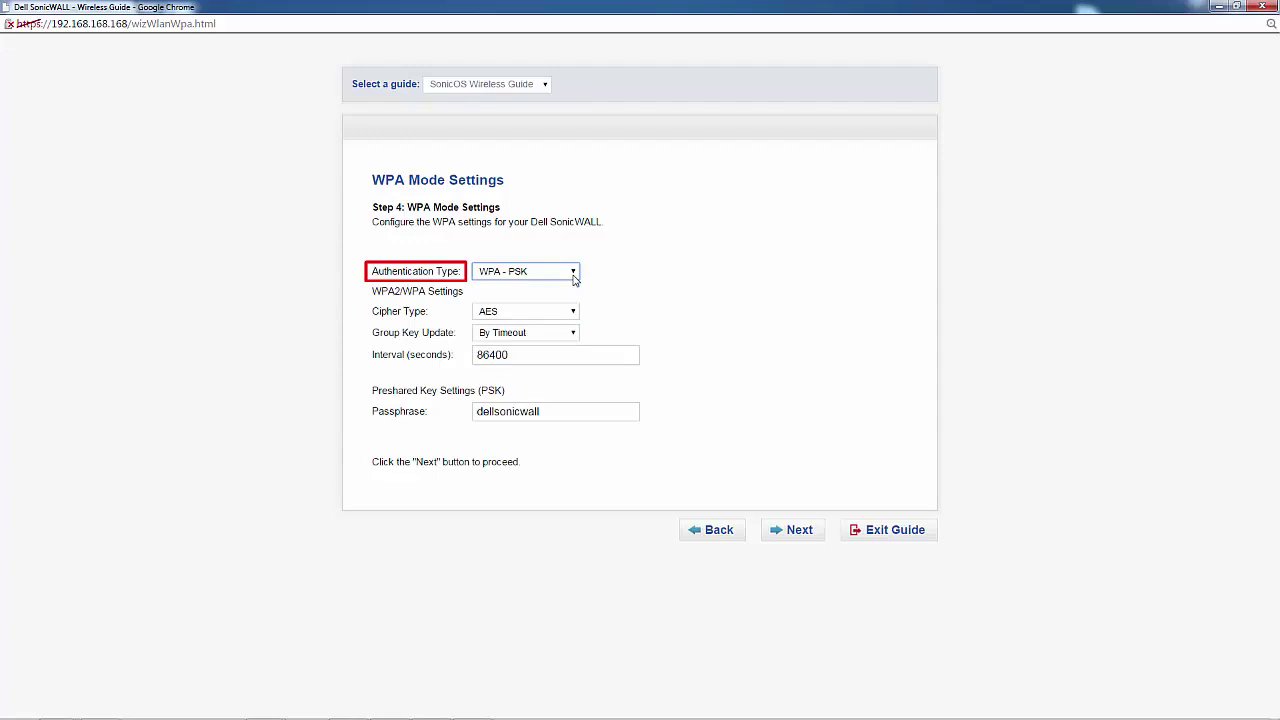
{"action": "left_click_drag", "start_coordinate": [571, 412], "coordinate": [453, 412]}
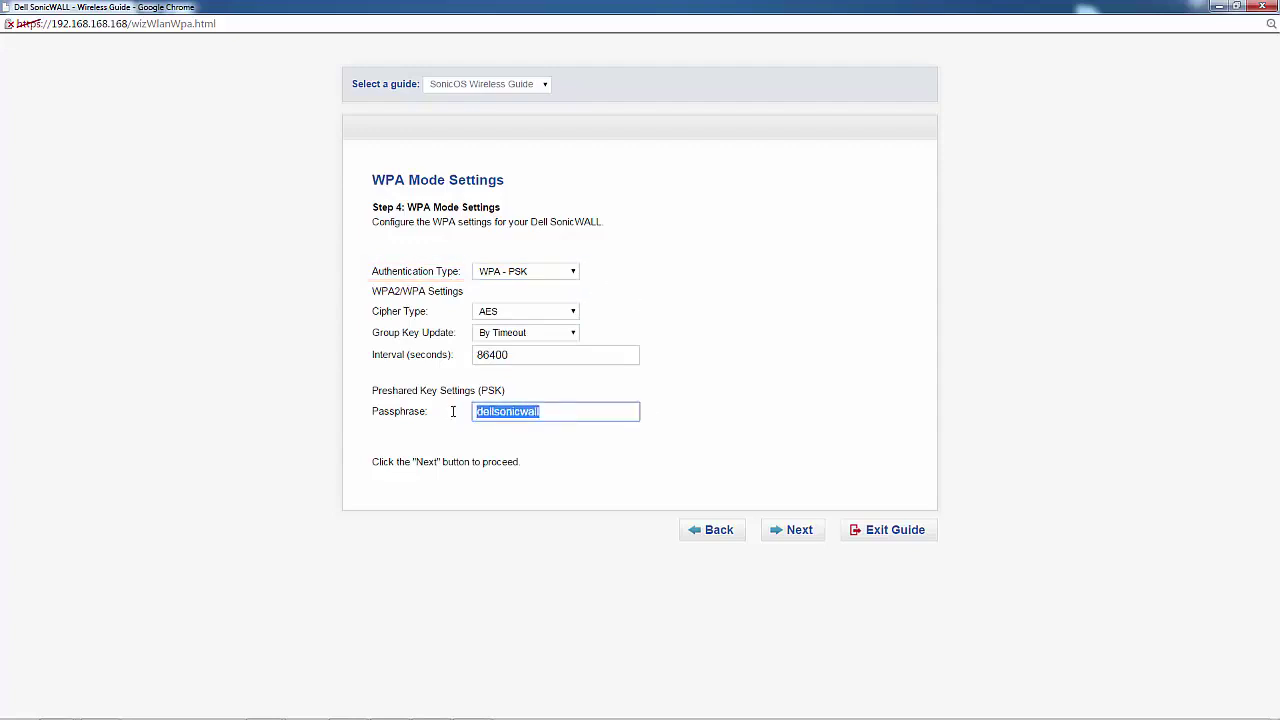
{"action": "left_click", "coordinate": [551, 411]}
{"action": "left_click", "coordinate": [683, 418]}
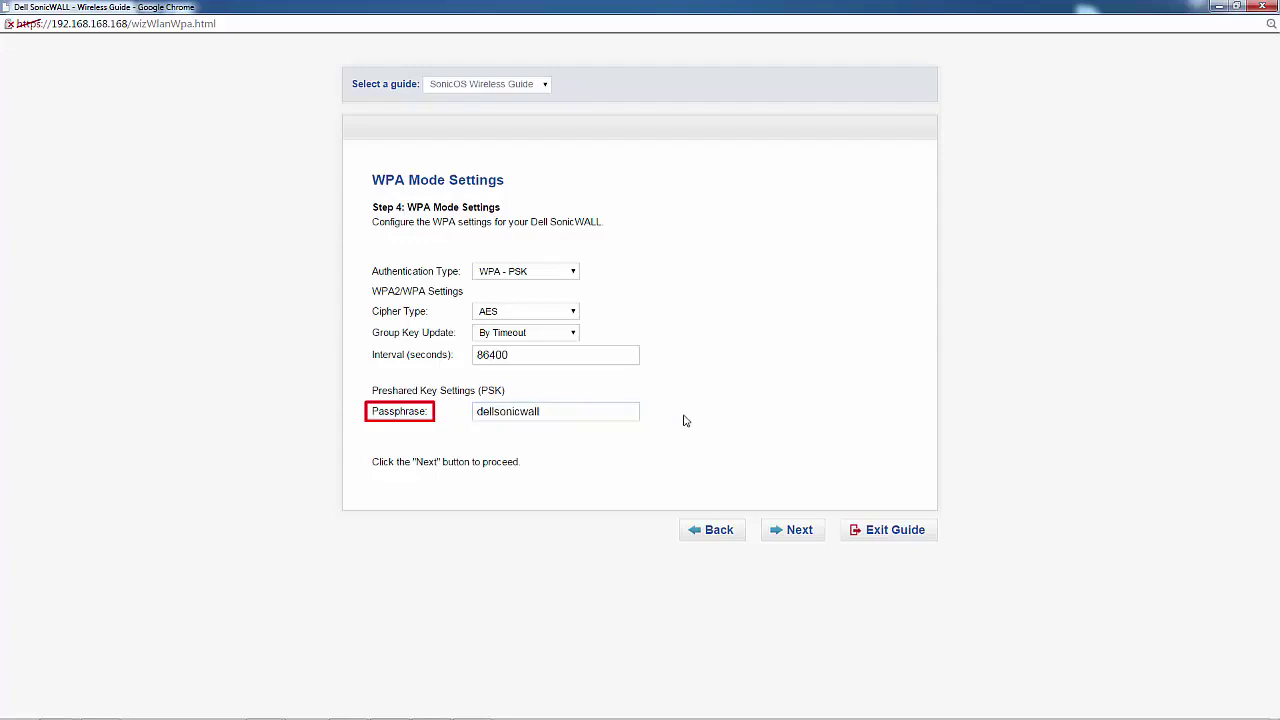
Save the WPA settings, skip adding another virtual access point, and finish the wizard.
{"action": "left_click", "coordinate": [800, 532]}
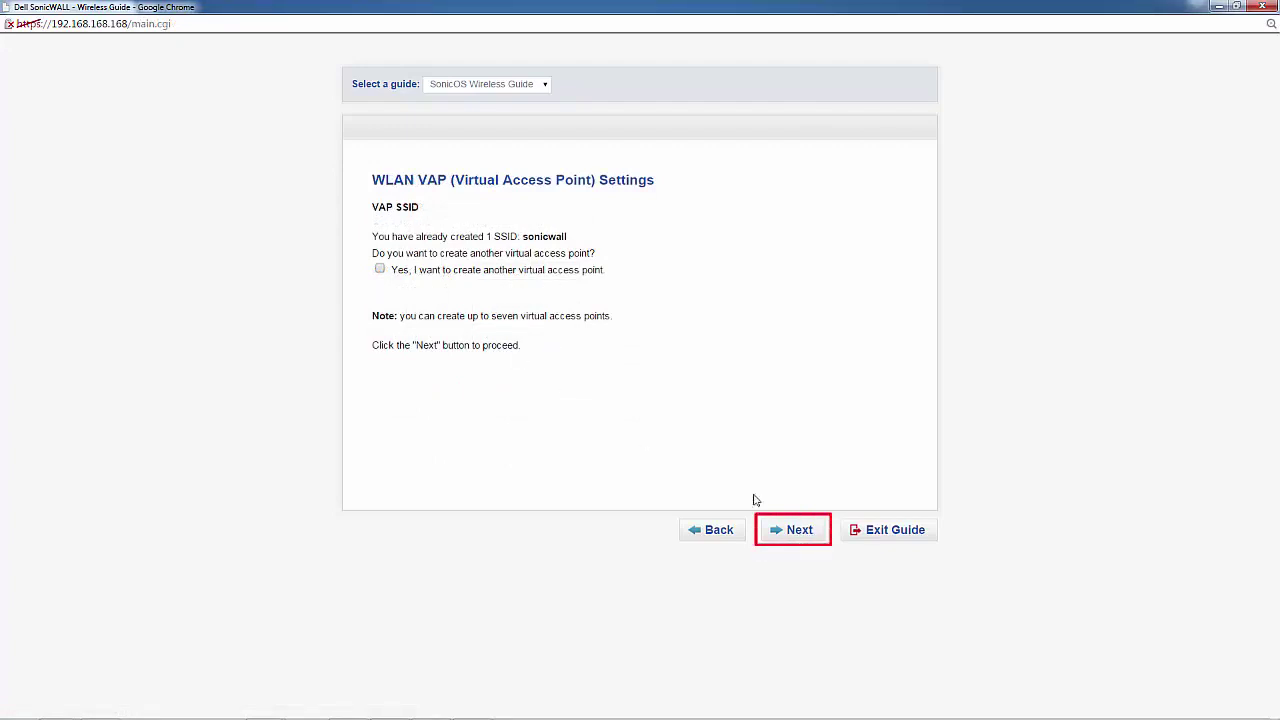
{"action": "left_click", "coordinate": [799, 530]}
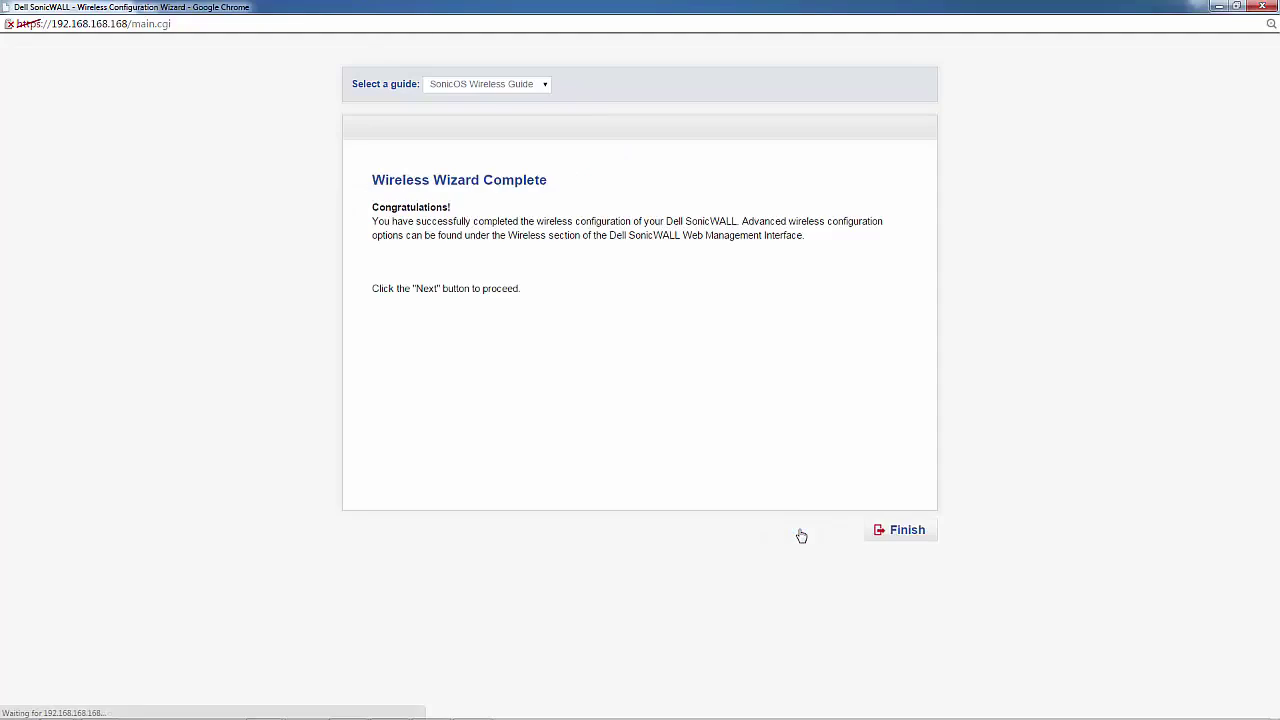
{"action": "left_click", "coordinate": [886, 531]}
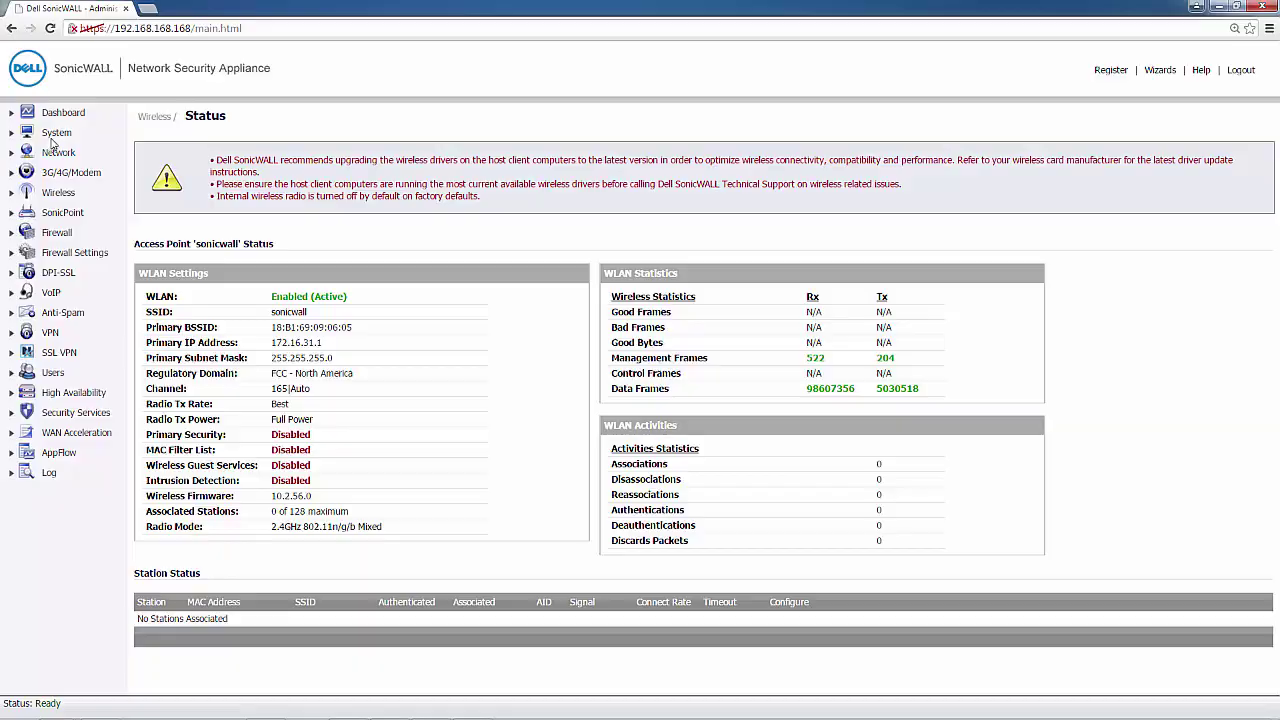
Return to the System Status page showing the SOHO wireless-AC device information.
{"action": "left_click", "coordinate": [56, 133]}
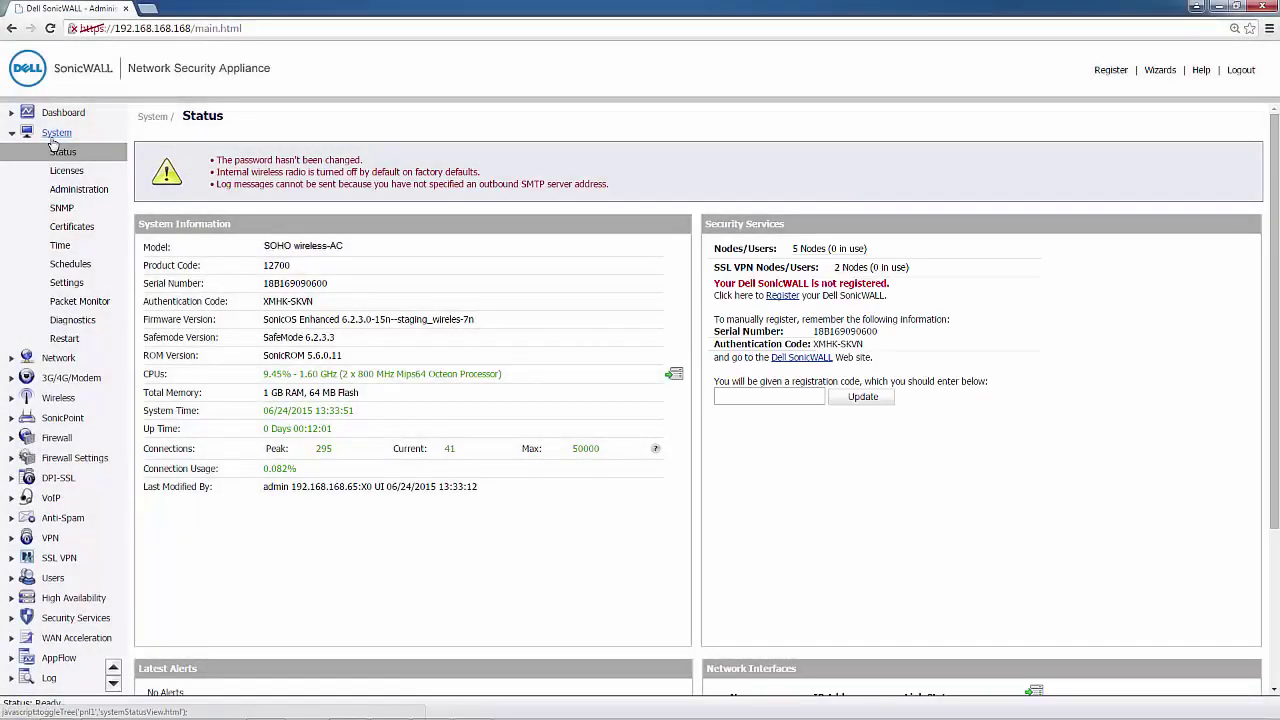